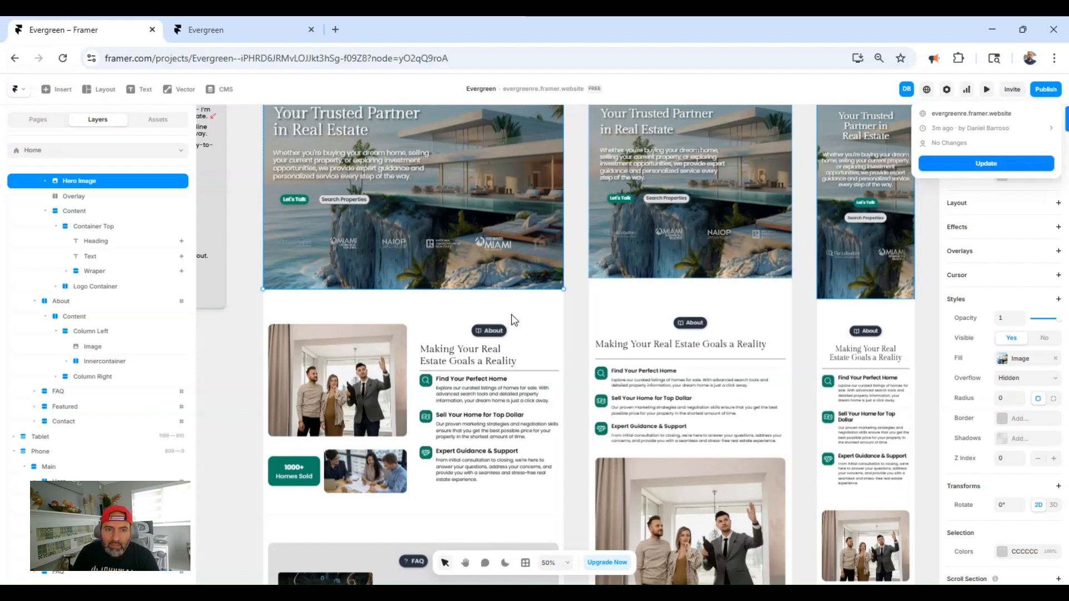
pyautogui.scroll(4, 250, 379)
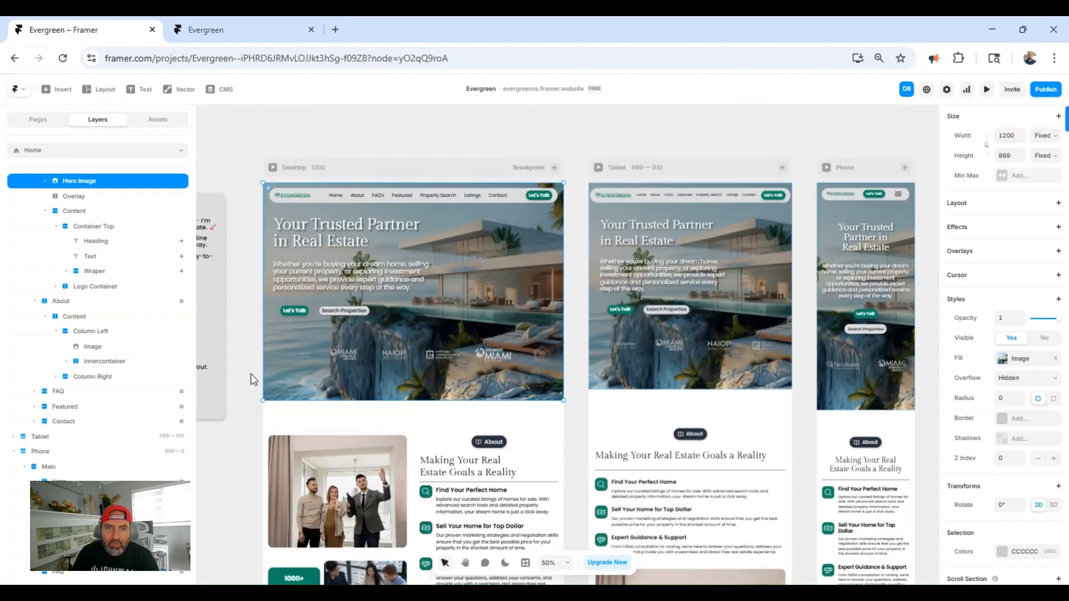
pyautogui.scroll(-2, 256, 354)
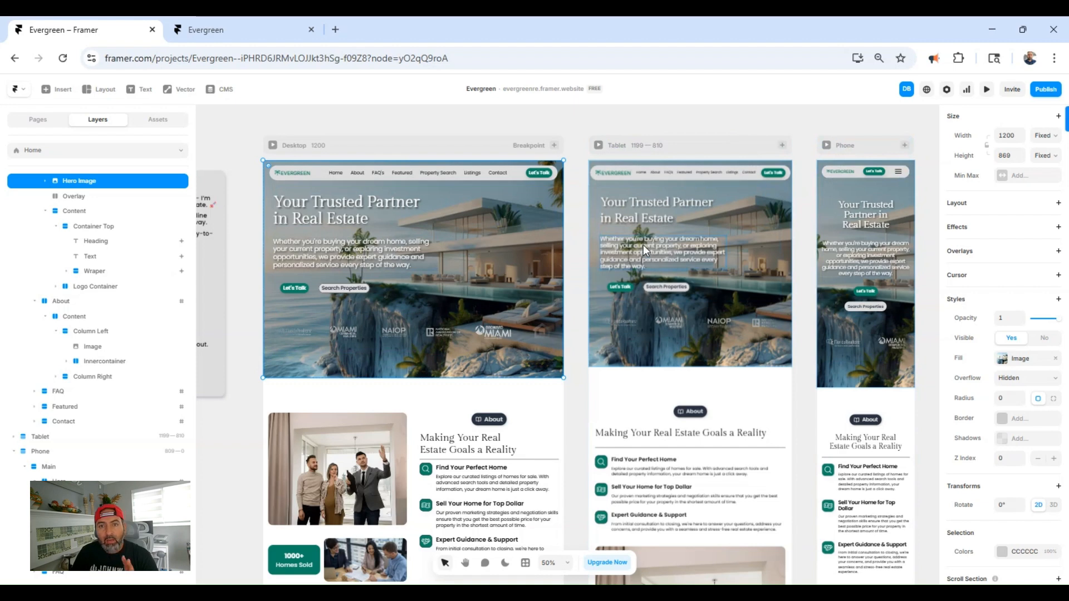
pyautogui.scroll(1, 117, 280)
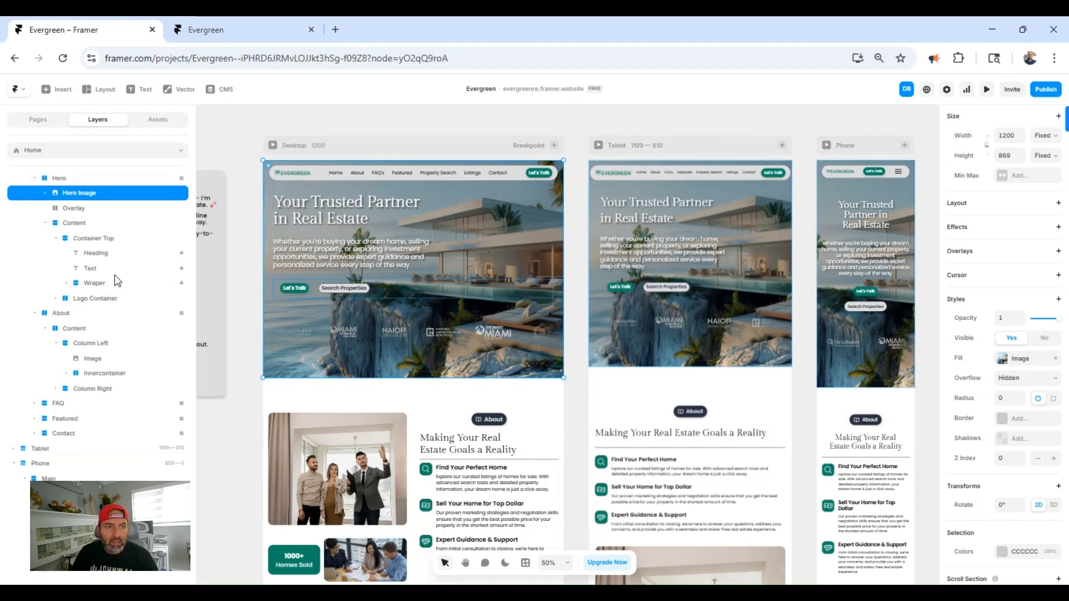
pyautogui.scroll(2, 115, 279)
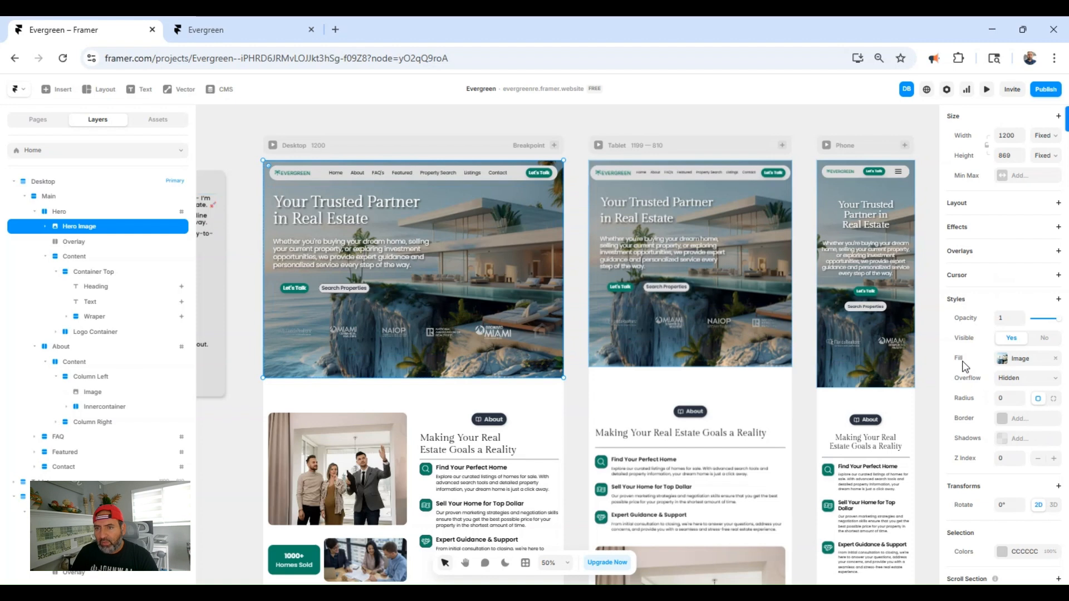
# - Replace the desktop hero image's fill with an uploaded photo of a stone villa with an arched entrance at dusk
pyautogui.click(1010, 360)
pyautogui.moveTo(827, 426)
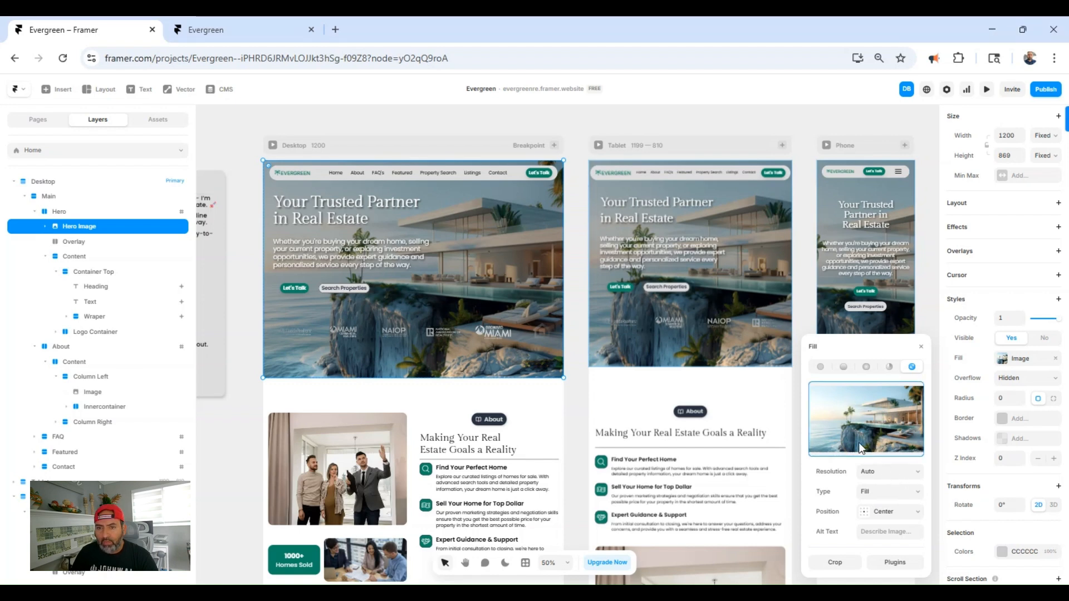
pyautogui.moveTo(858, 442); pyautogui.dragTo(859, 442)
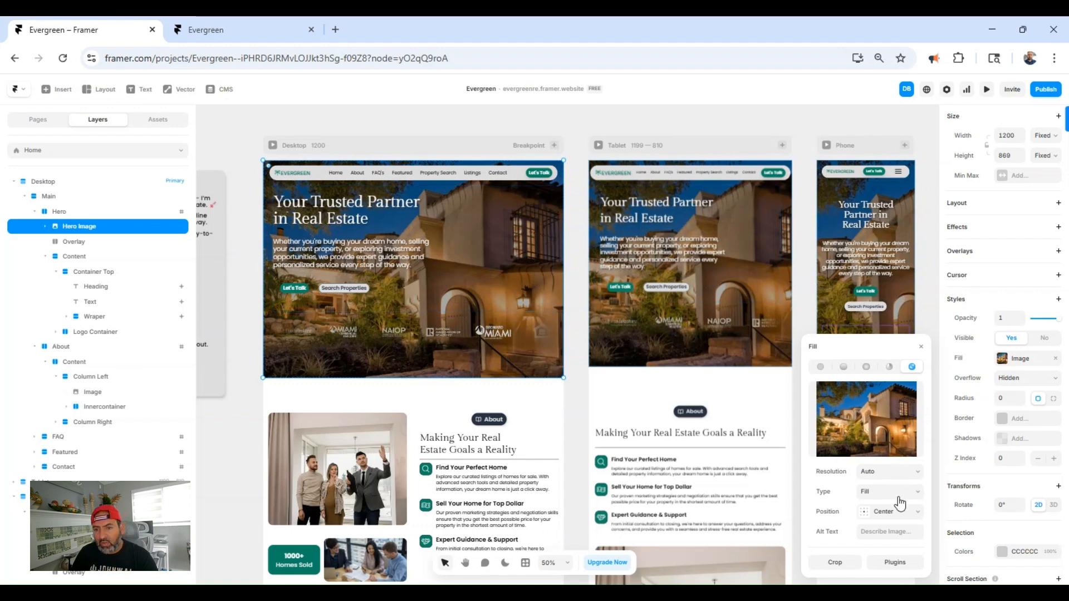
# - Open the Lummi plugin for the desktop hero image's fill and search its photos for "ocean front home"
pyautogui.click(903, 563)
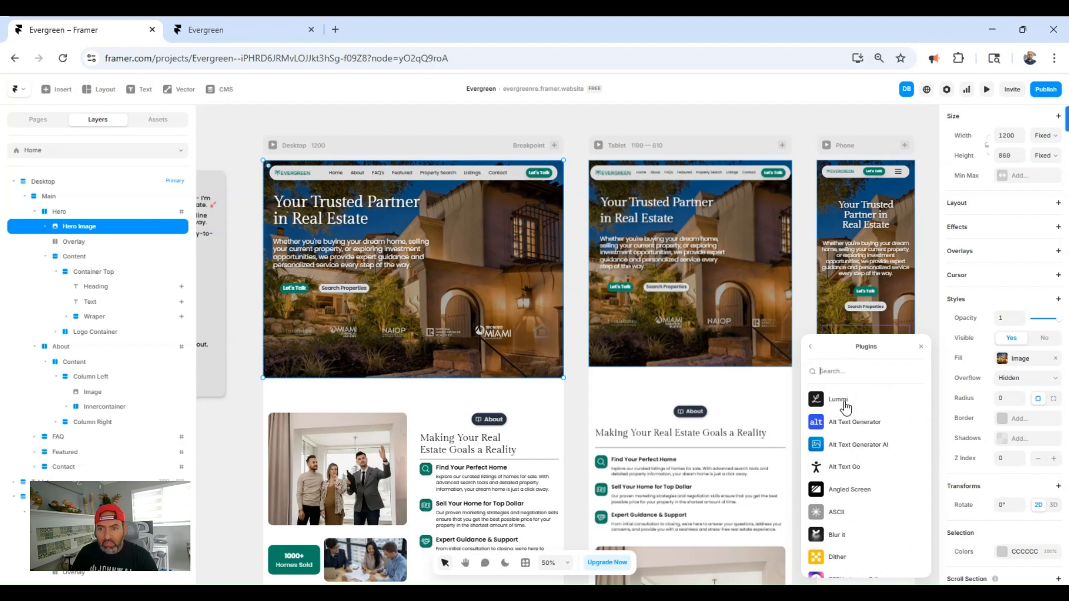
pyautogui.click(846, 405)
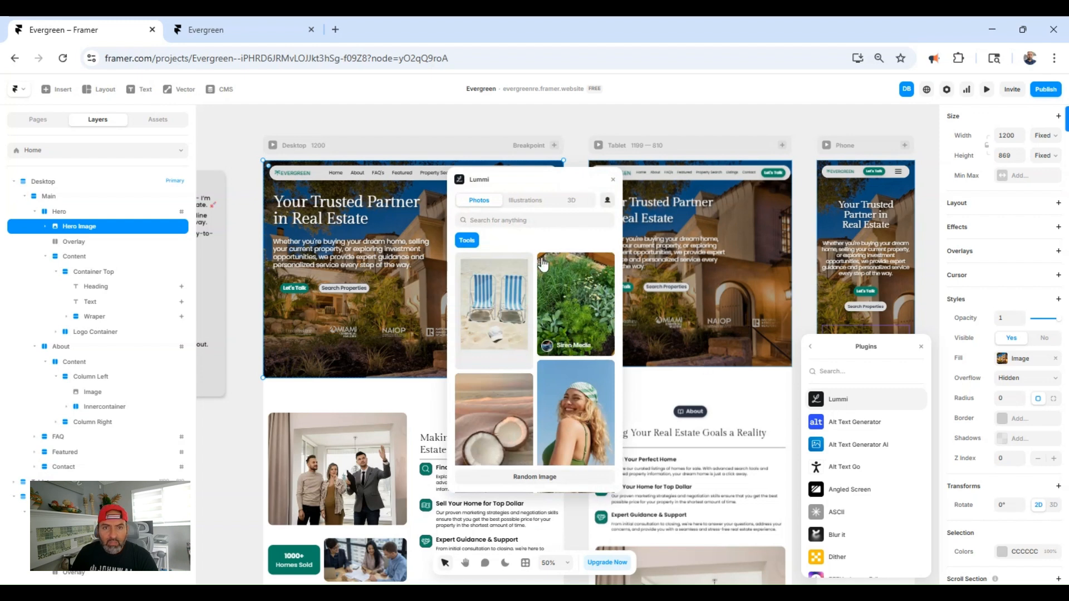
pyautogui.click(521, 221)
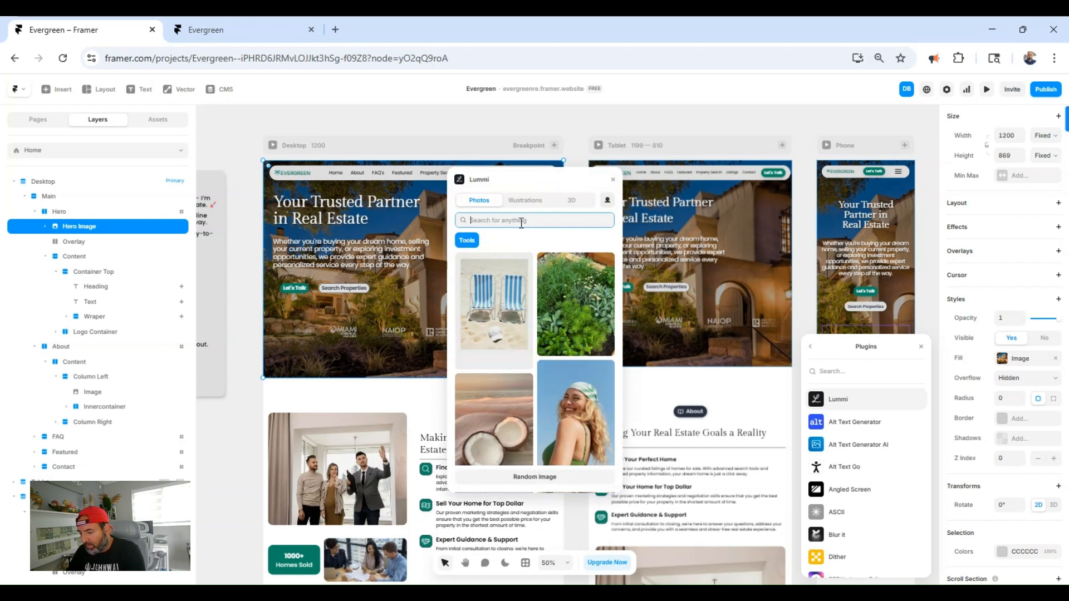
pyautogui.write('re')
pyautogui.press('BackSpace')
pyautogui.press('BackSpace')
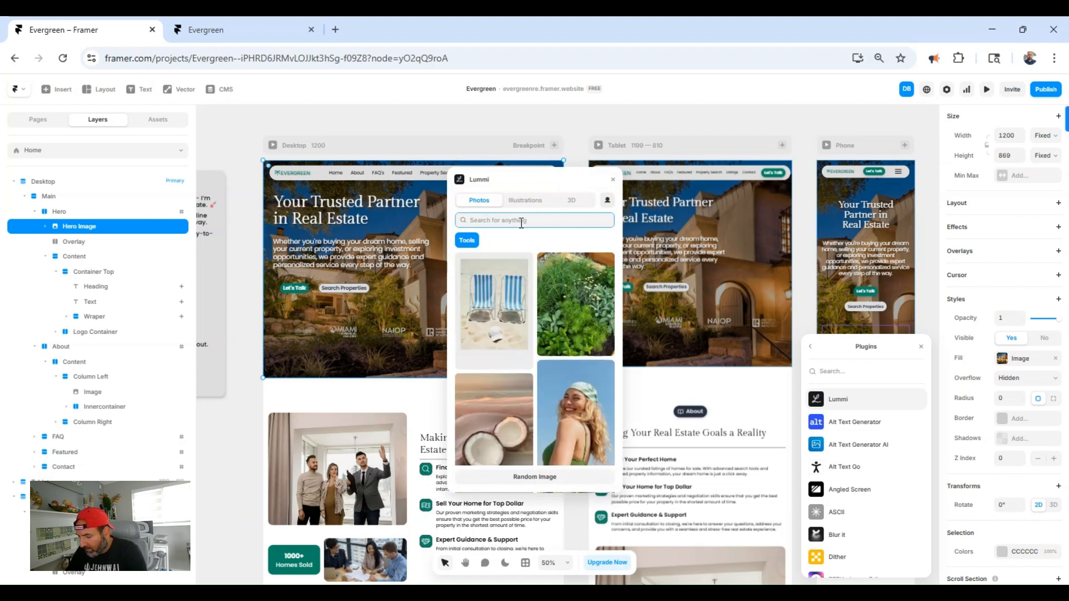
pyautogui.write('ocean front home')
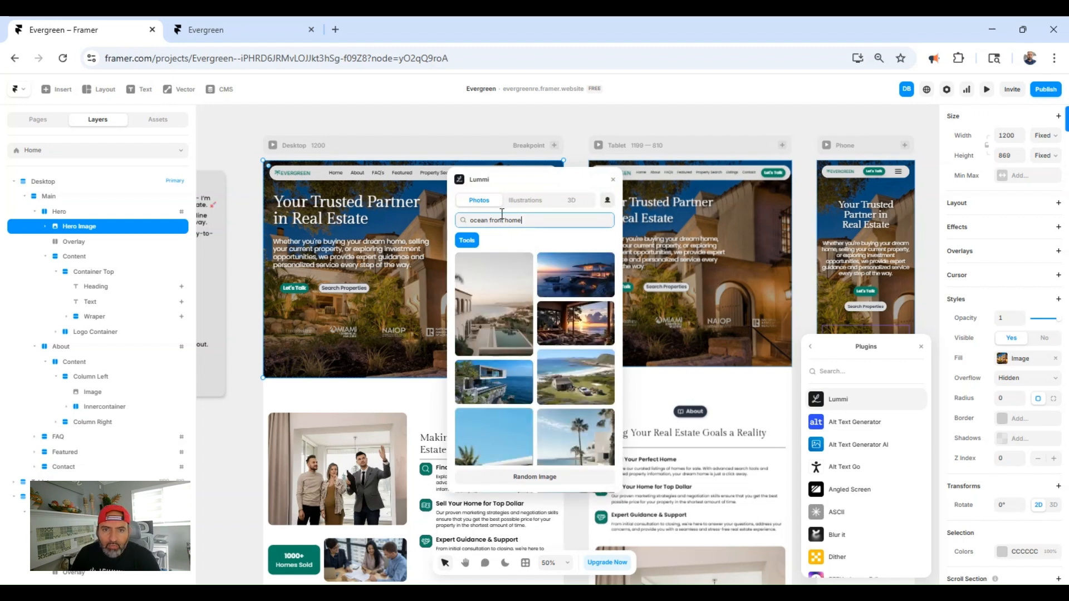
# - Apply the landscape photo of the lit seaside house at dusk as the desktop hero image's fill and close the plugin
pyautogui.scroll(-5, 564, 313)
pyautogui.scroll(5, 565, 323)
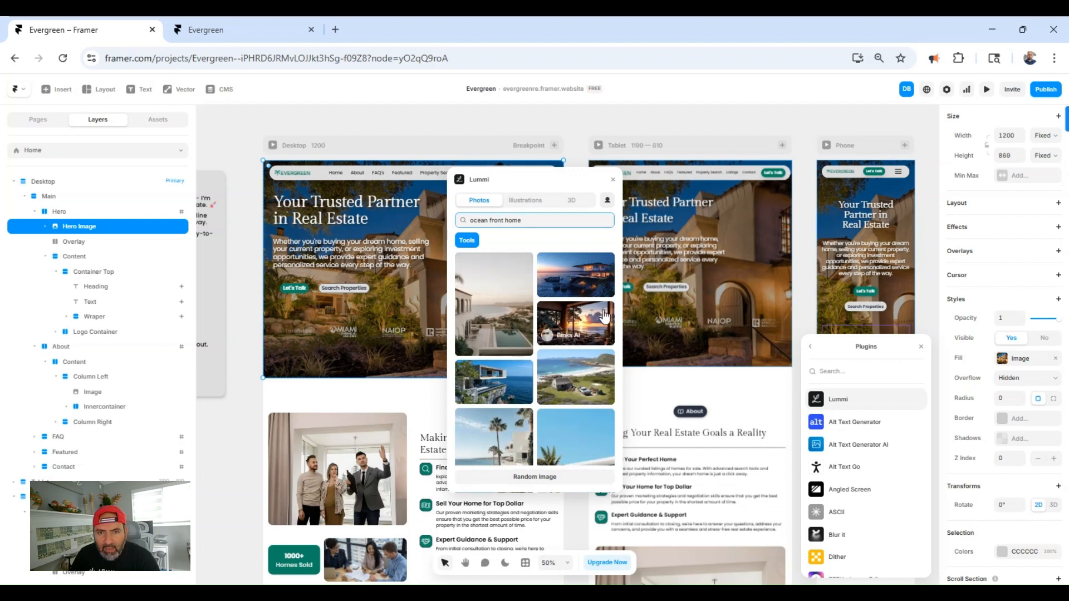
pyautogui.click(594, 275)
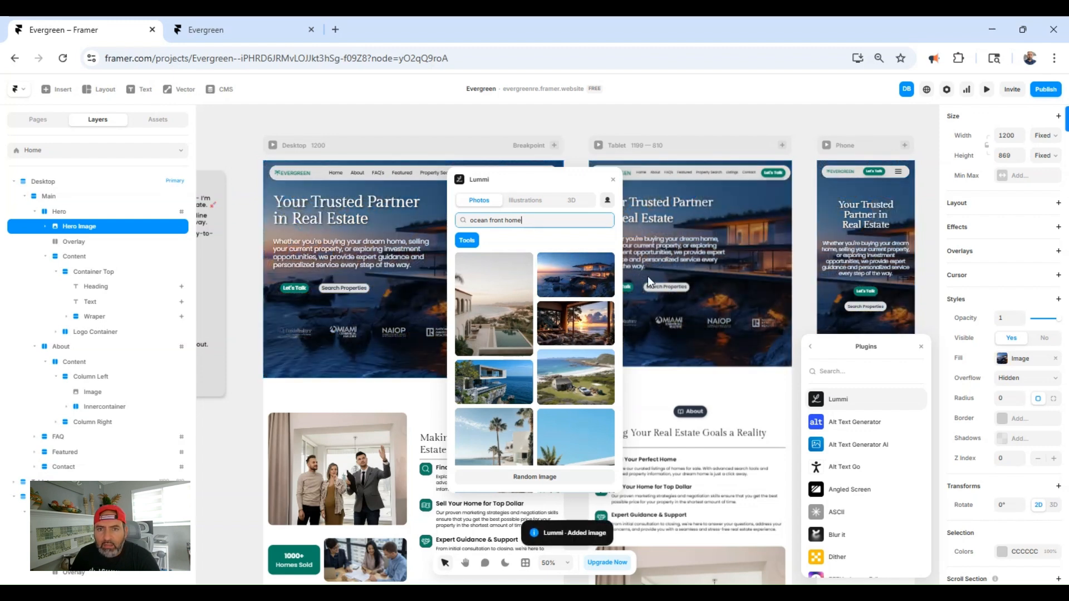
pyautogui.click(613, 179)
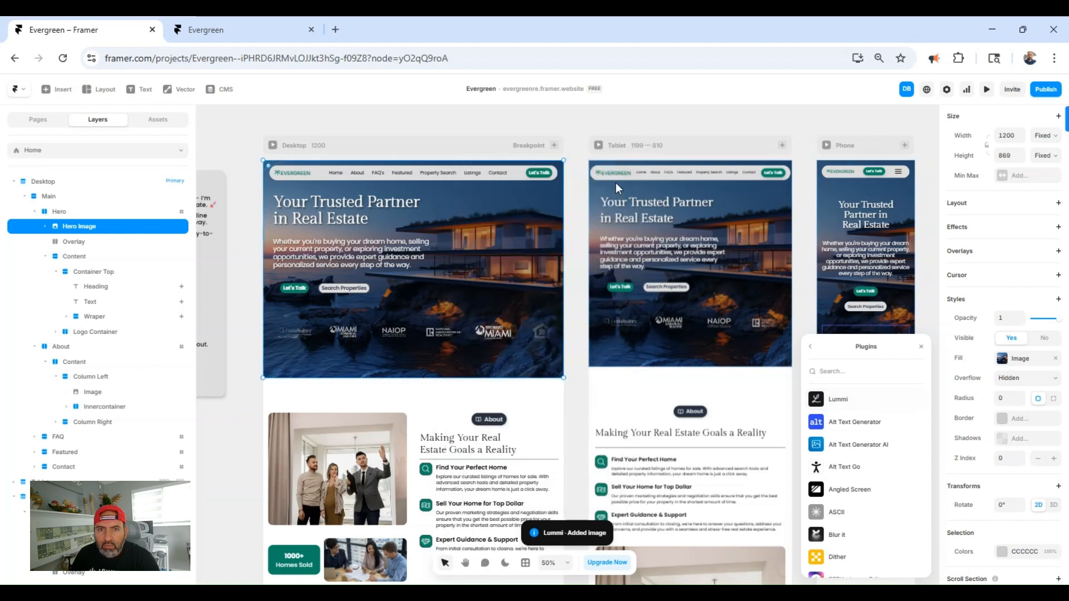
pyautogui.click(920, 347)
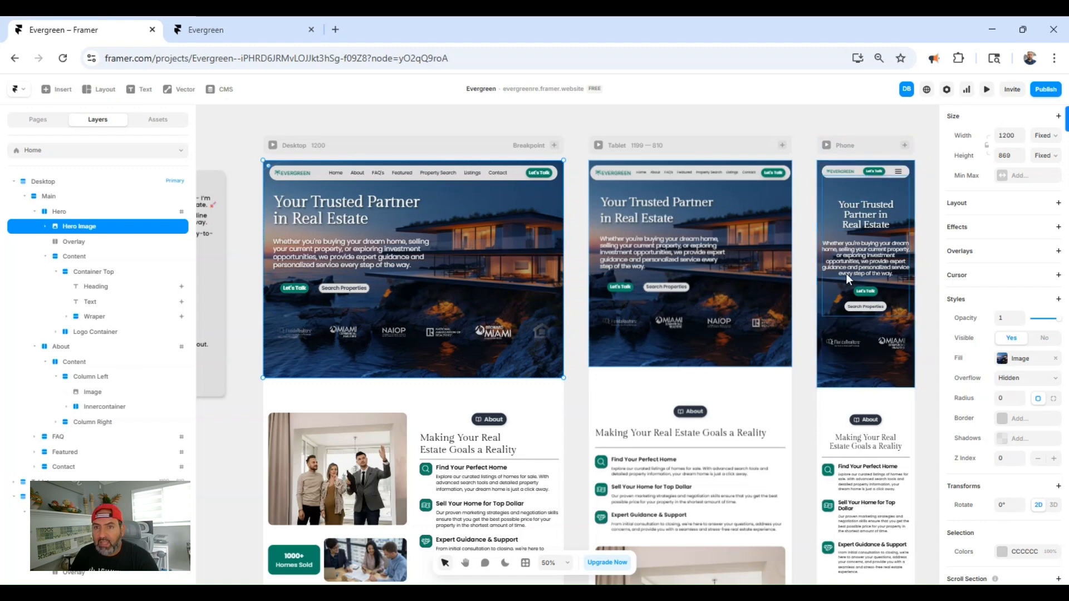
# - Select the Hero Image layer in the Phone breakpoint and open its image fill settings
pyautogui.click(860, 148)
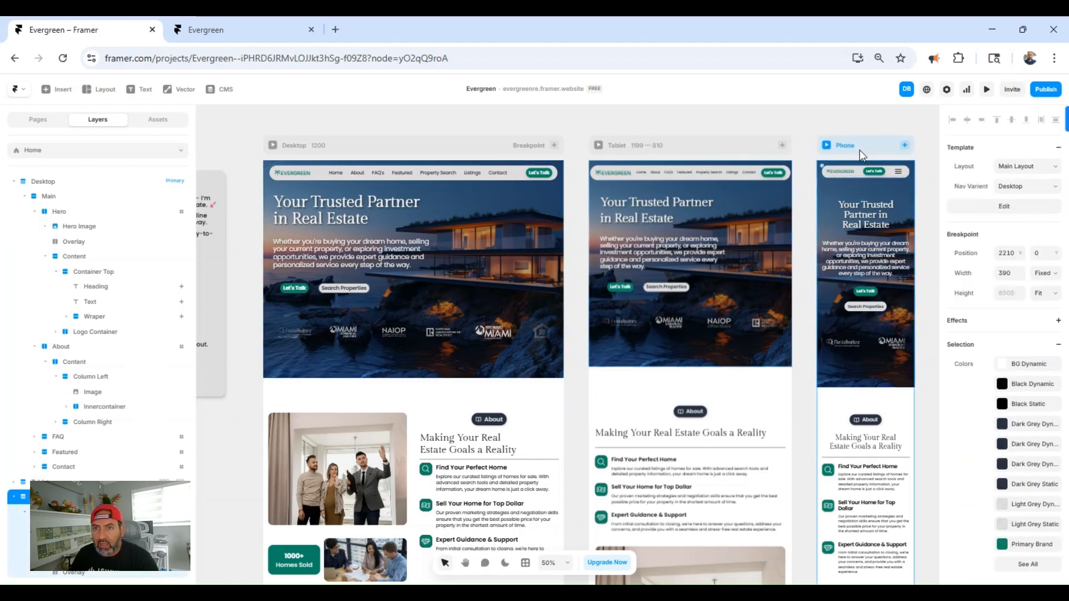
pyautogui.scroll(-1, 209, 478)
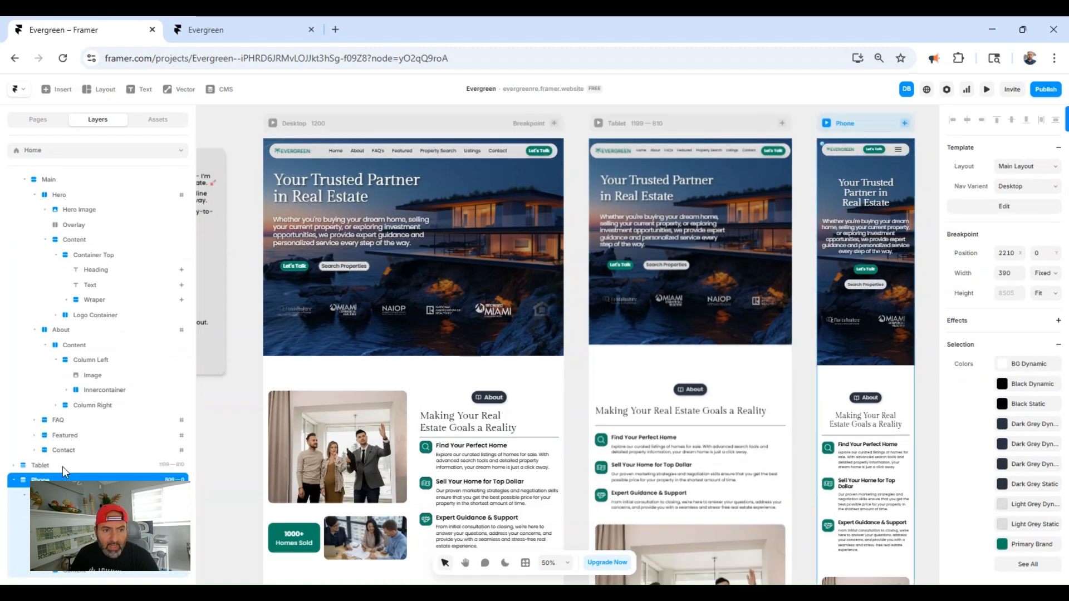
pyautogui.scroll(-3, 62, 467)
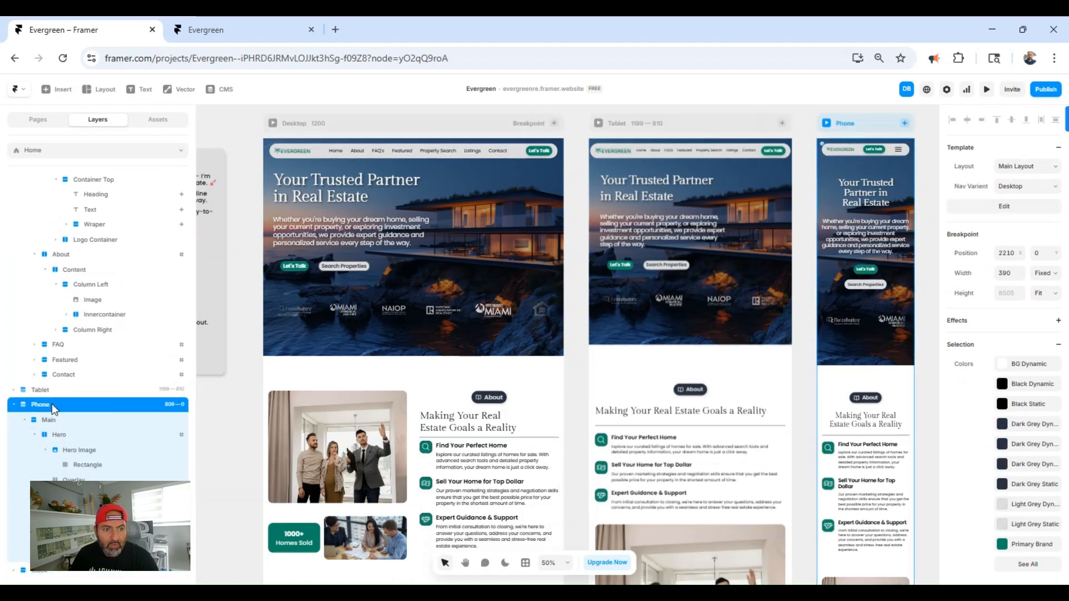
pyautogui.click(82, 451)
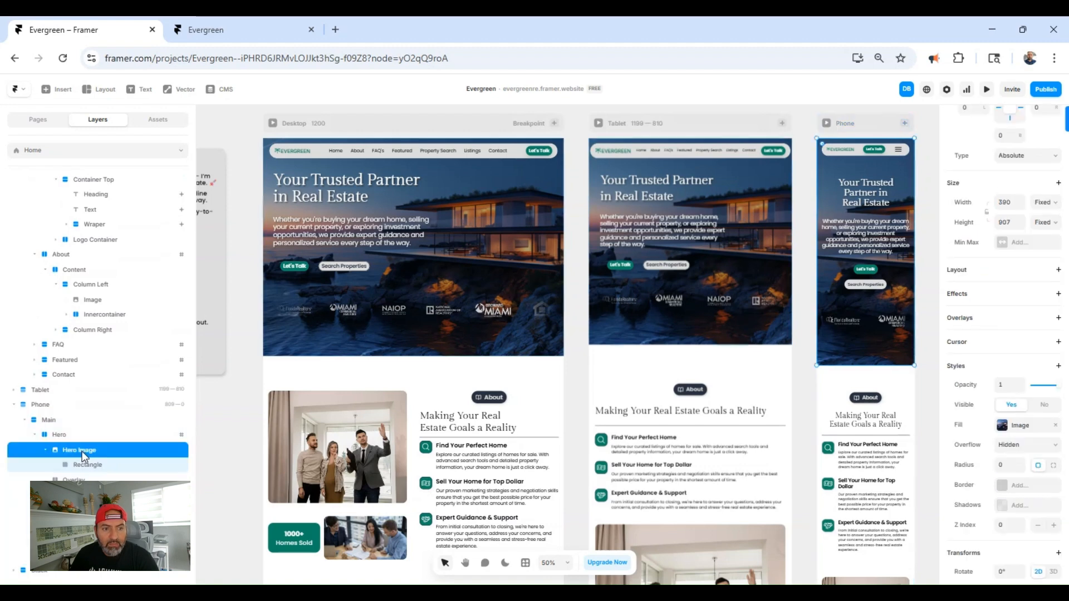
pyautogui.click(1021, 427)
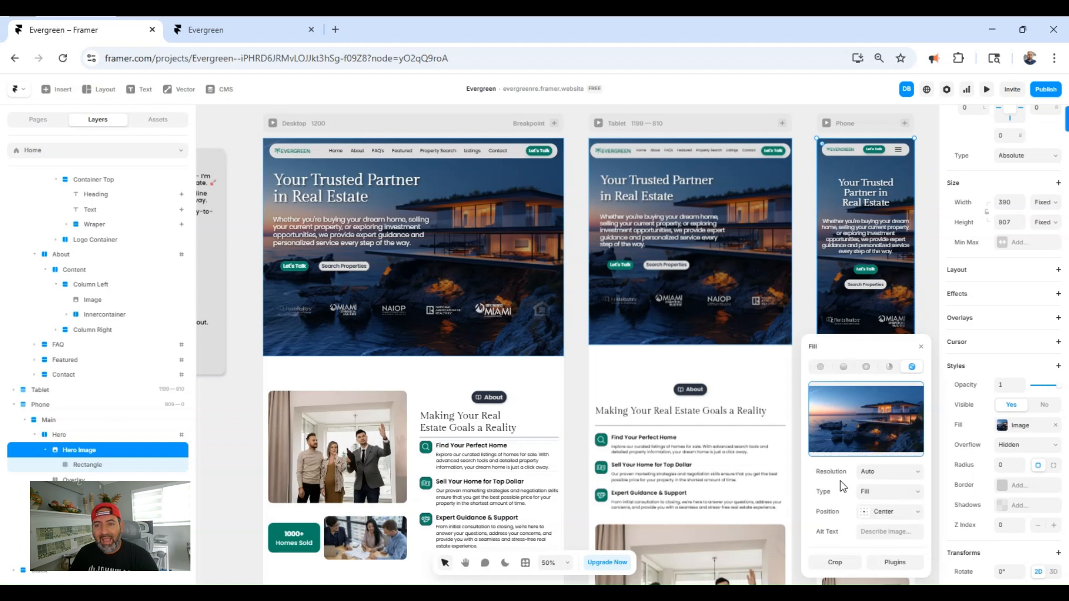
# - Open the Lummi plugin for the phone hero image and search its photos for "ocean front home"
pyautogui.click(892, 560)
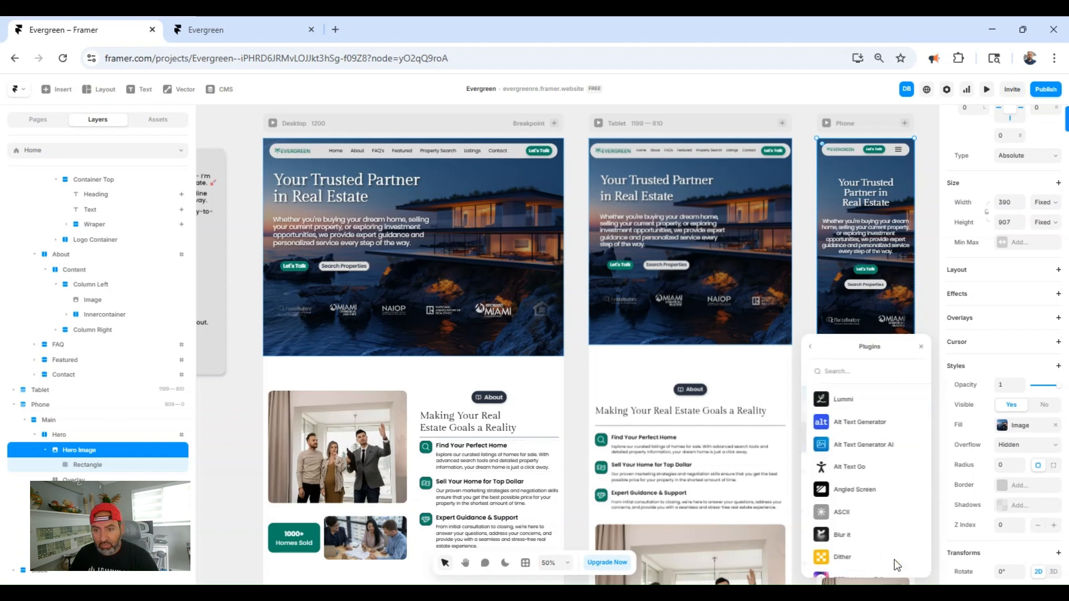
pyautogui.click(840, 399)
pyautogui.click(551, 226)
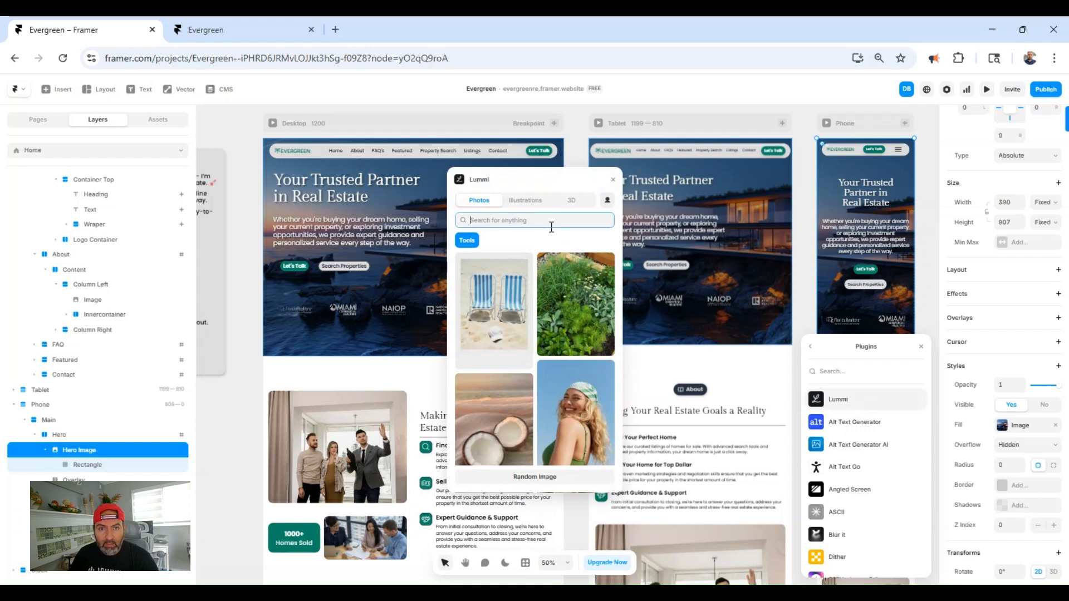
pyautogui.write('oc')
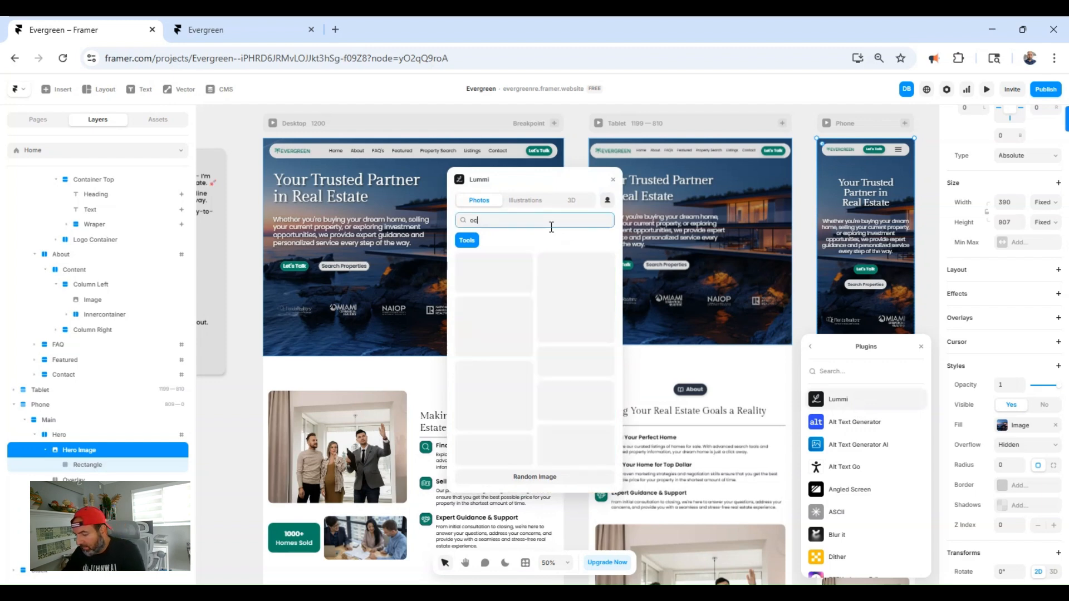
pyautogui.write('ea')
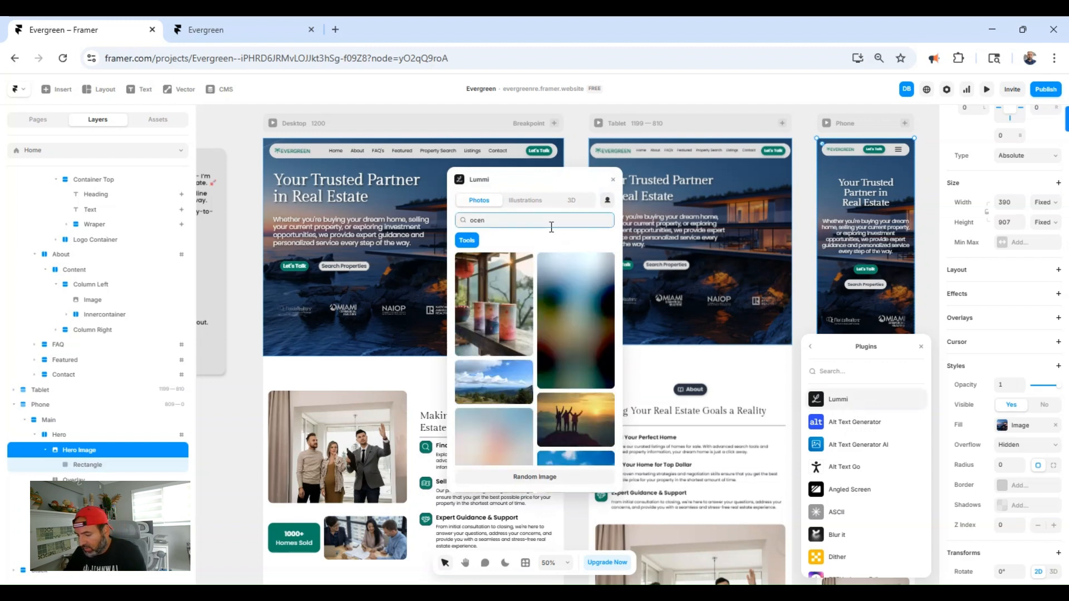
pyautogui.write('n front hom')
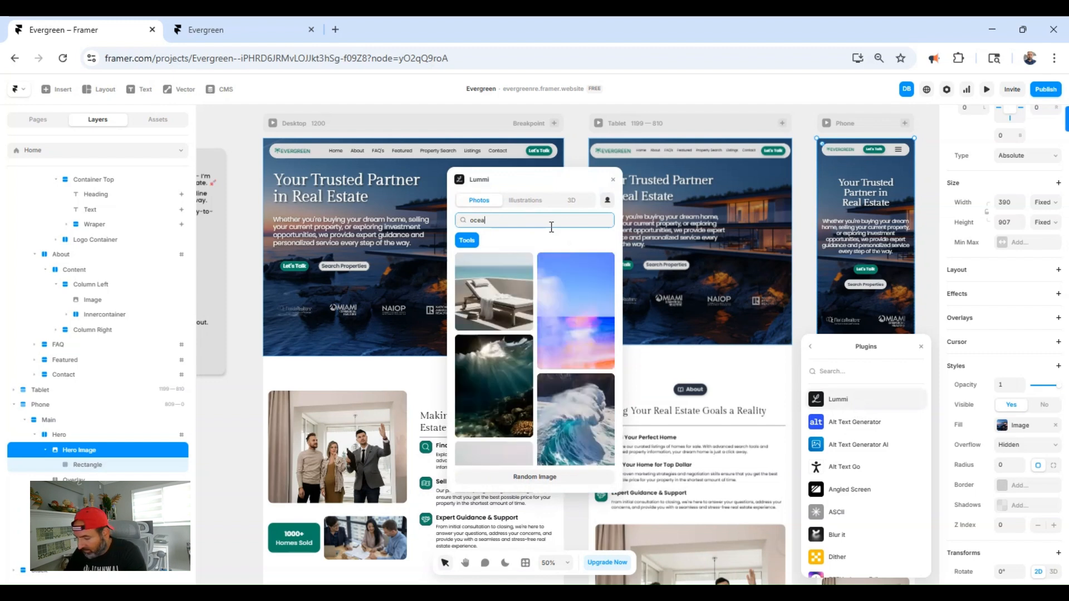
pyautogui.write('e')
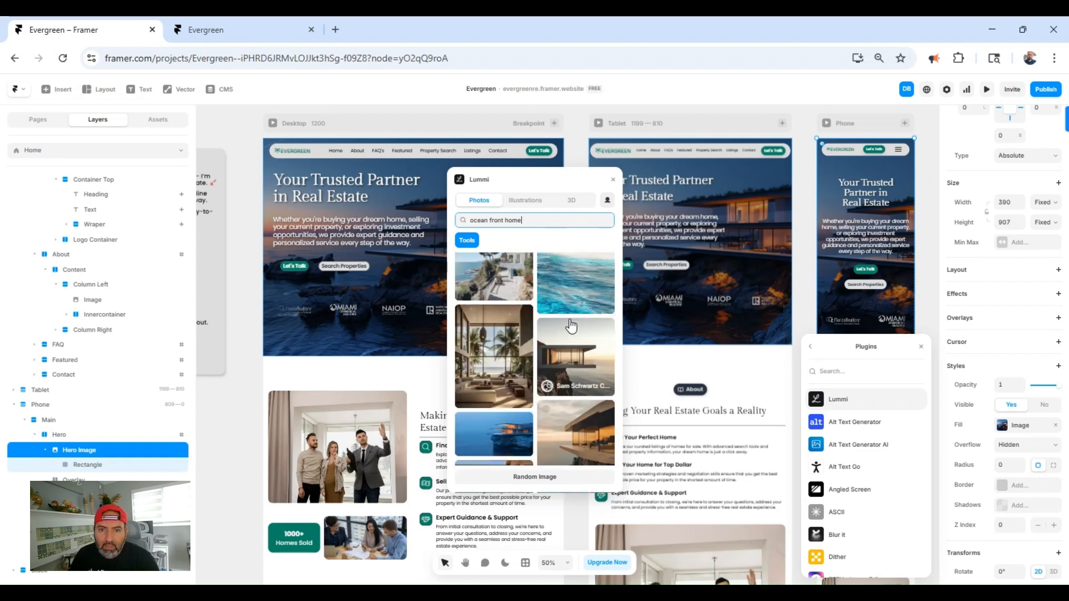
# - Apply the portrait photo of the cliffside house at sunset as the phone hero image's fill and close the plugin
pyautogui.scroll(-3, 579, 362)
pyautogui.scroll(-5, 590, 379)
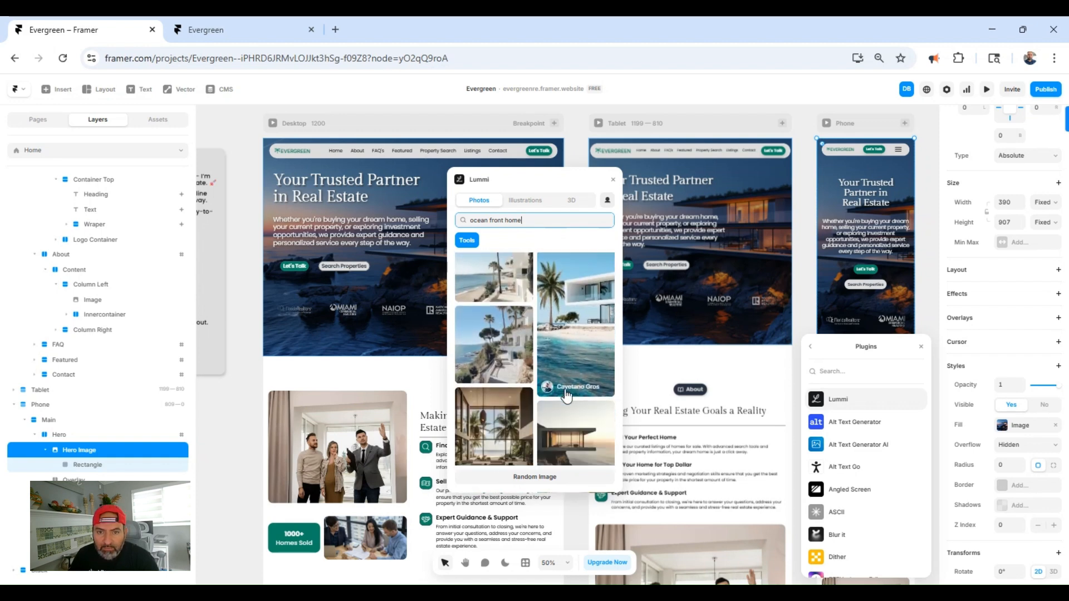
pyautogui.scroll(-5, 568, 379)
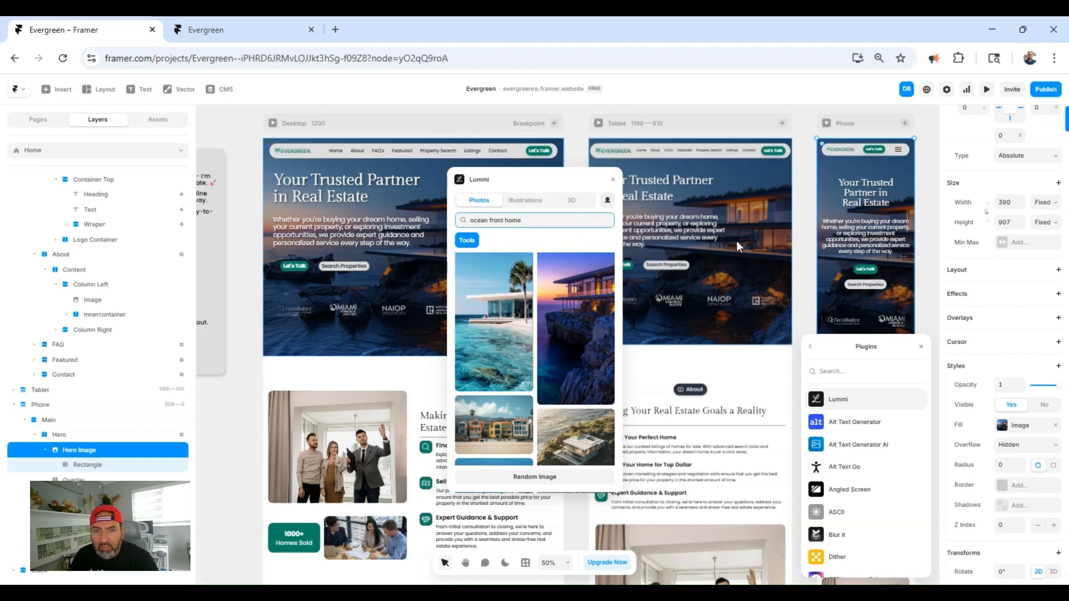
pyautogui.click(586, 329)
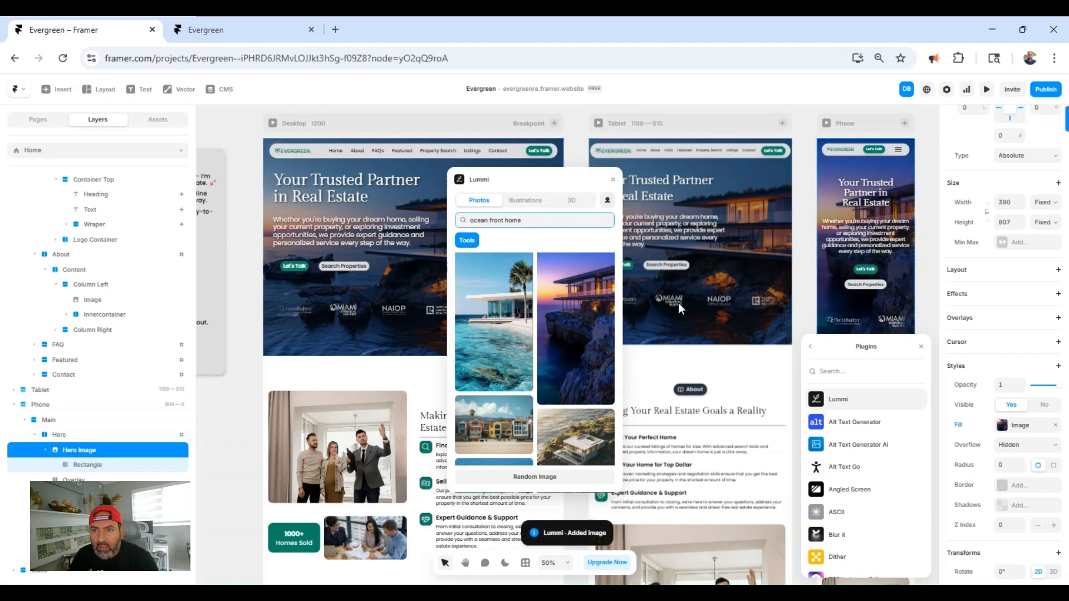
pyautogui.click(920, 346)
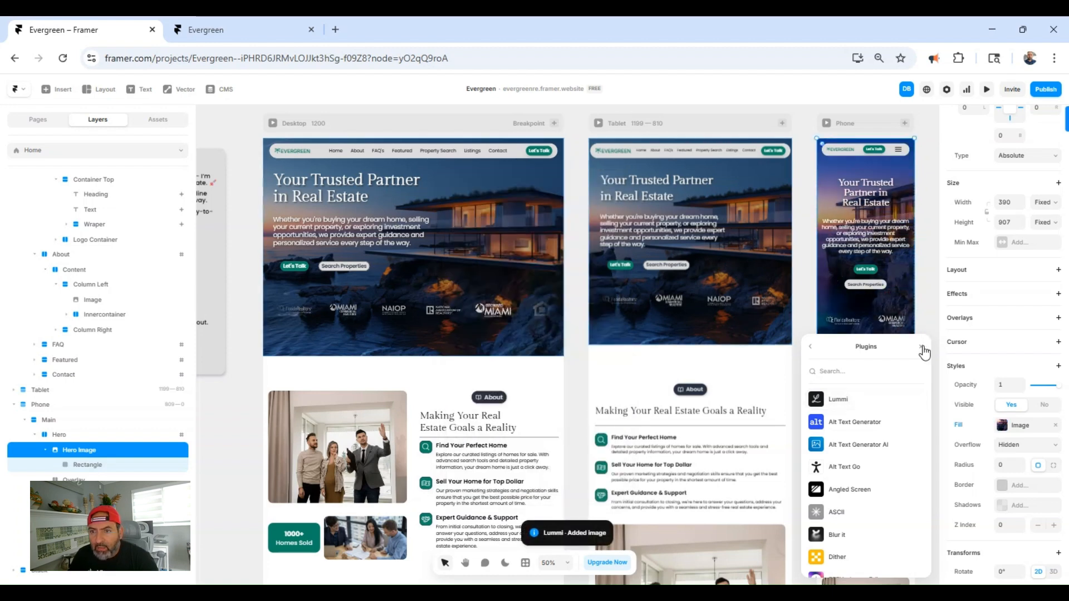
pyautogui.click(921, 347)
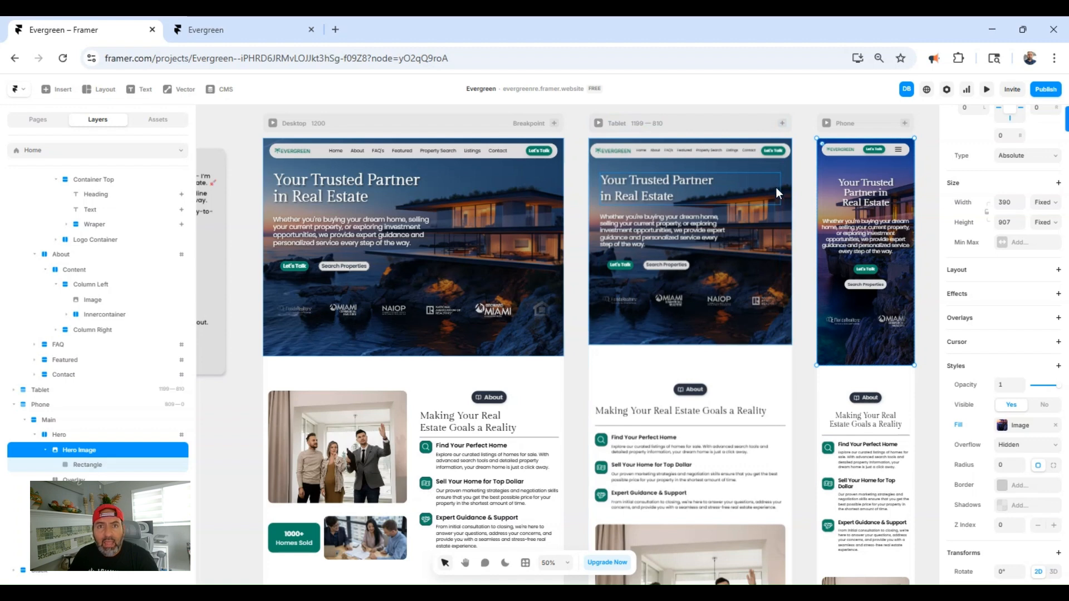
# - Preview the site, widen the preview from phone to desktop at 1368 px, and review the page down through the About section
pyautogui.click(987, 90)
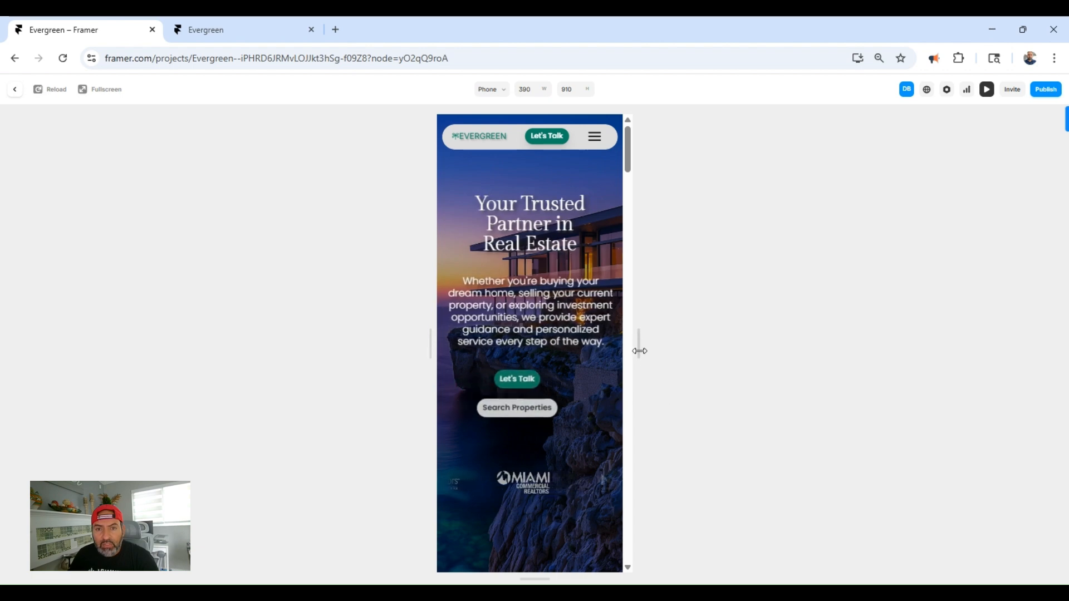
pyautogui.moveTo(638, 350); pyautogui.dragTo(884, 378)
pyautogui.scroll(-10, 606, 406)
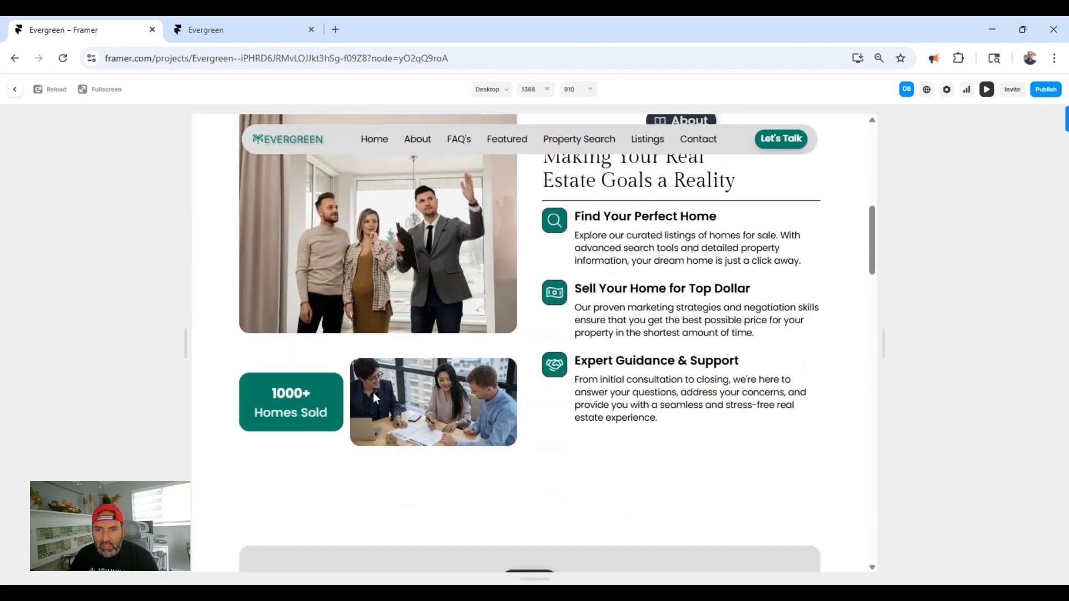
pyautogui.scroll(-3, 529, 377)
pyautogui.scroll(5, 534, 374)
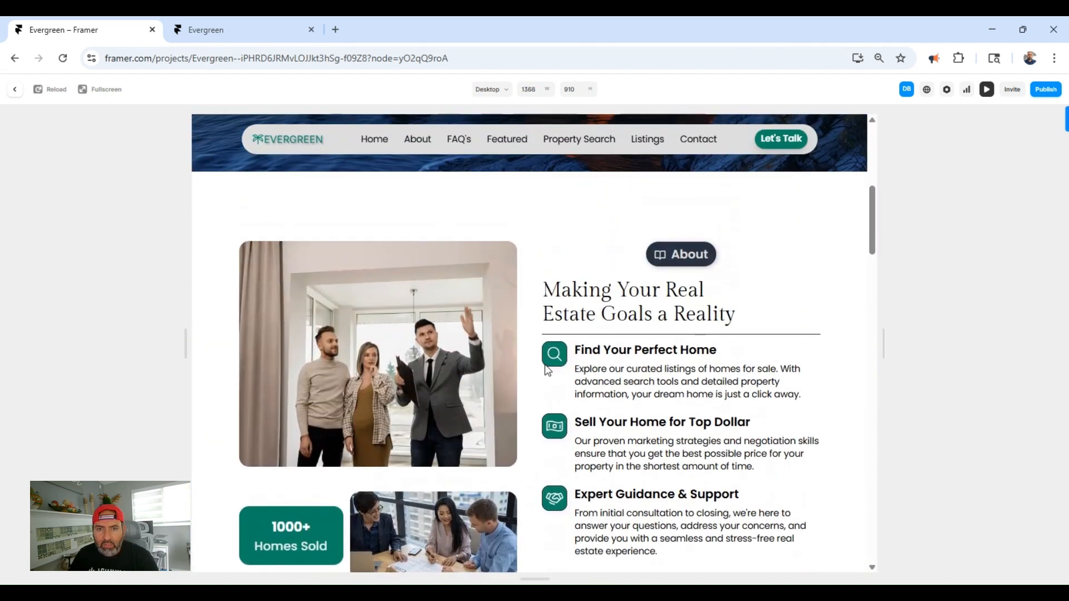
pyautogui.scroll(-2, 547, 369)
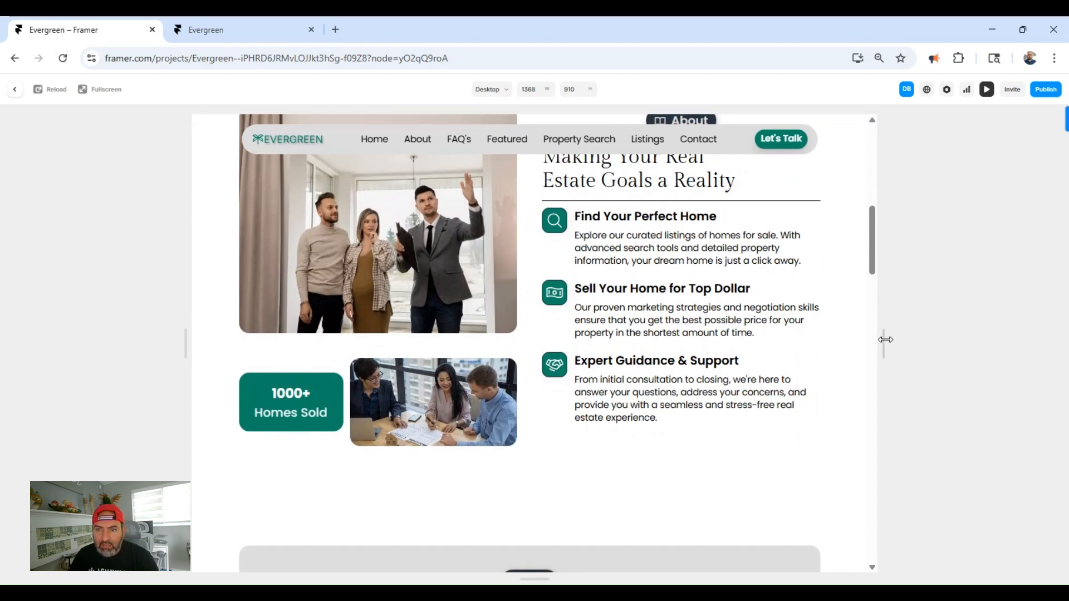
# - Widen the desktop preview to 1940 px, review the page back up to the hero section, and exit the preview
pyautogui.moveTo(884, 344); pyautogui.dragTo(1028, 342)
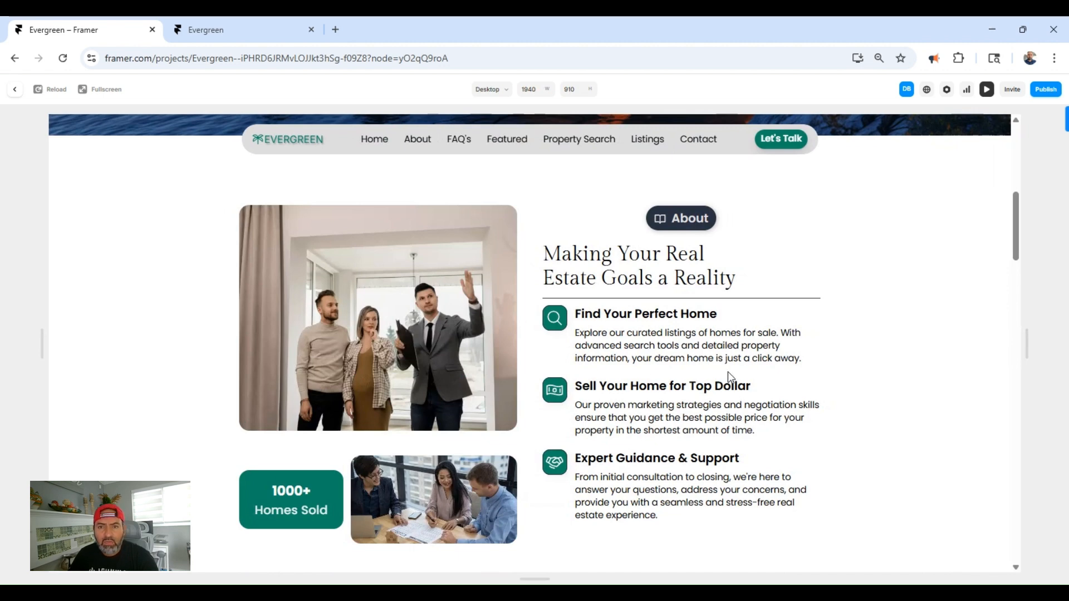
pyautogui.scroll(5, 777, 386)
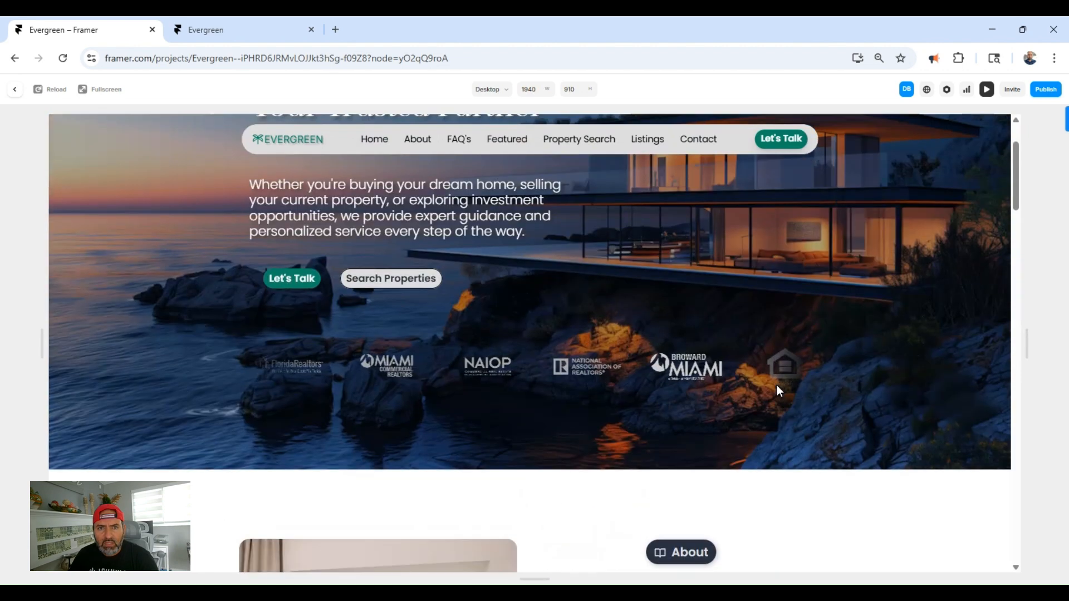
pyautogui.scroll(2, 776, 384)
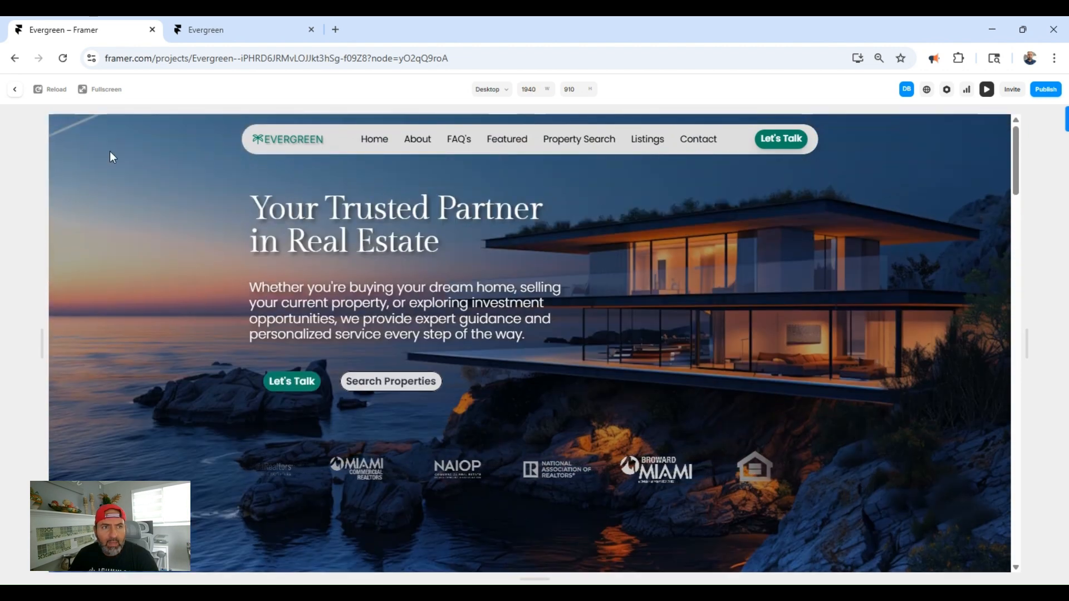
pyautogui.click(14, 89)
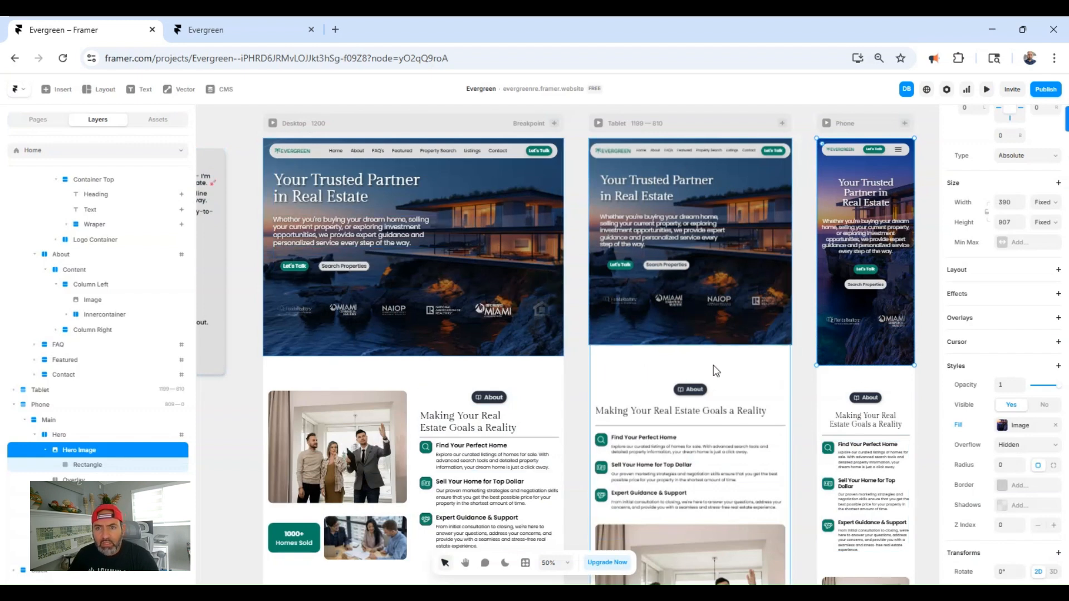
# - Replace the image fill of the desktop About section's large photo with the portrait of the smiling woman in glasses and close the fill settings
pyautogui.scroll(-1, 537, 376)
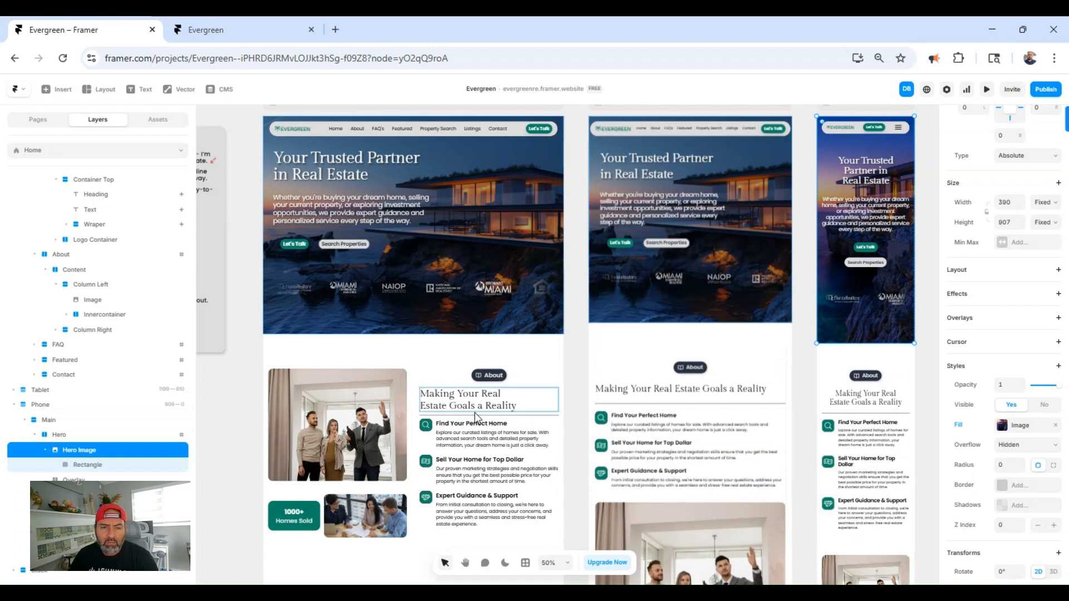
pyautogui.click(340, 412)
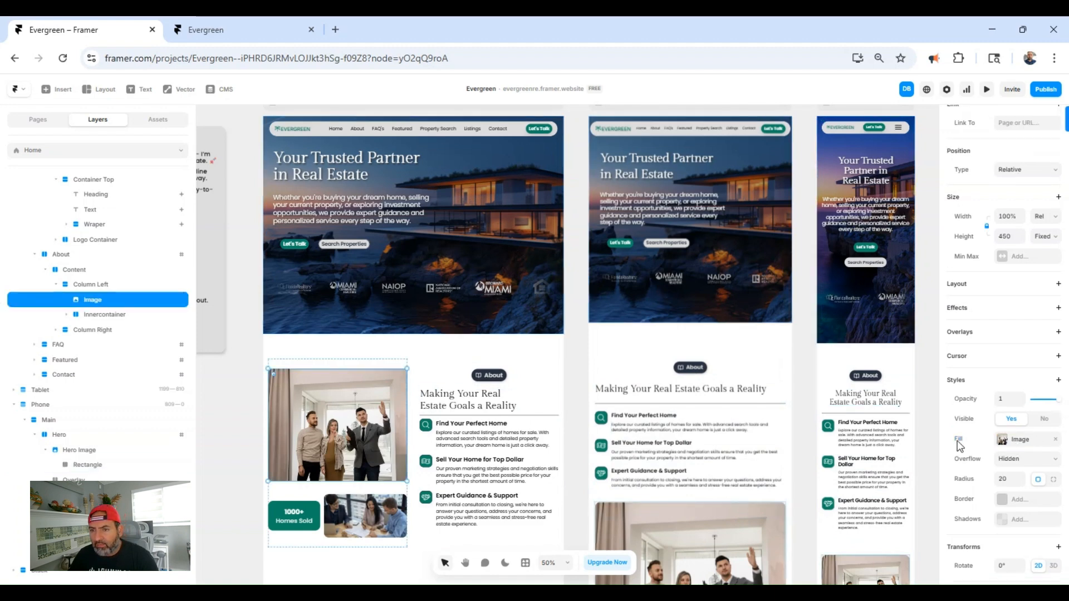
pyautogui.click(1019, 439)
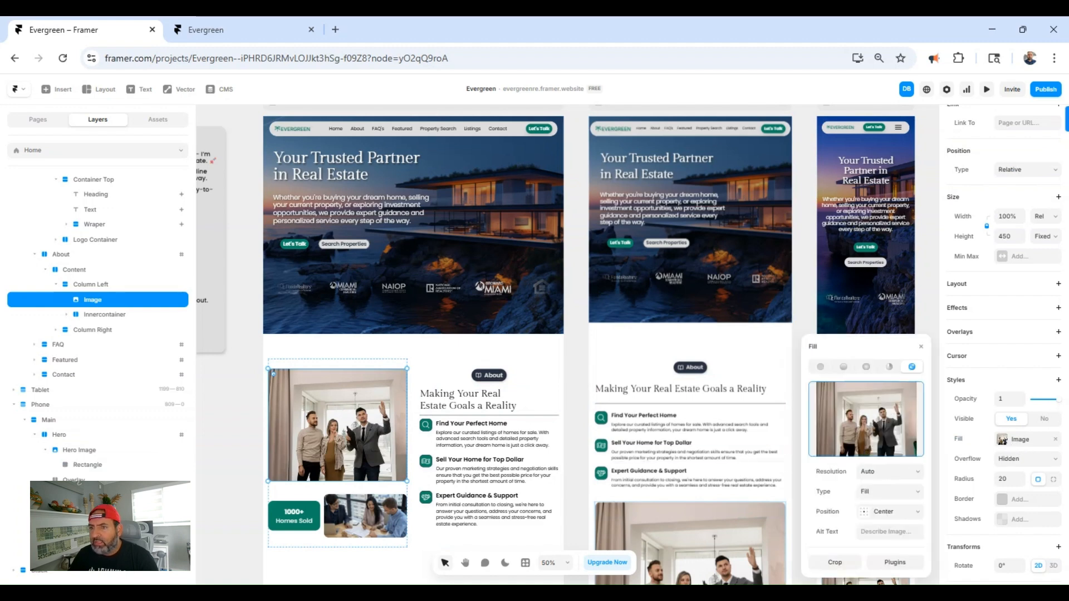
pyautogui.moveTo(893, 479); pyautogui.dragTo(886, 447)
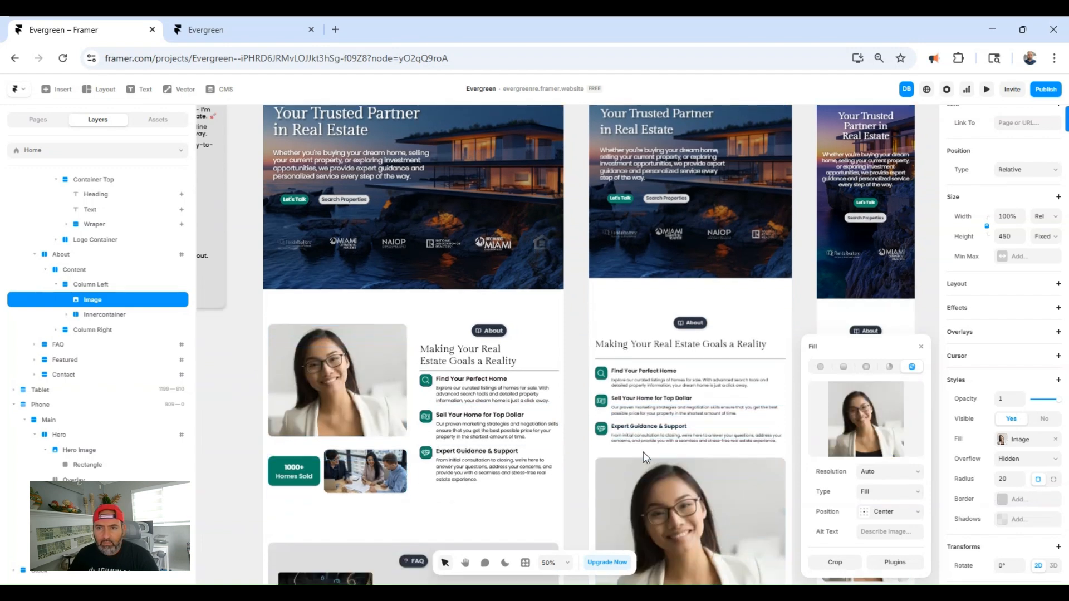
pyautogui.scroll(-3, 782, 444)
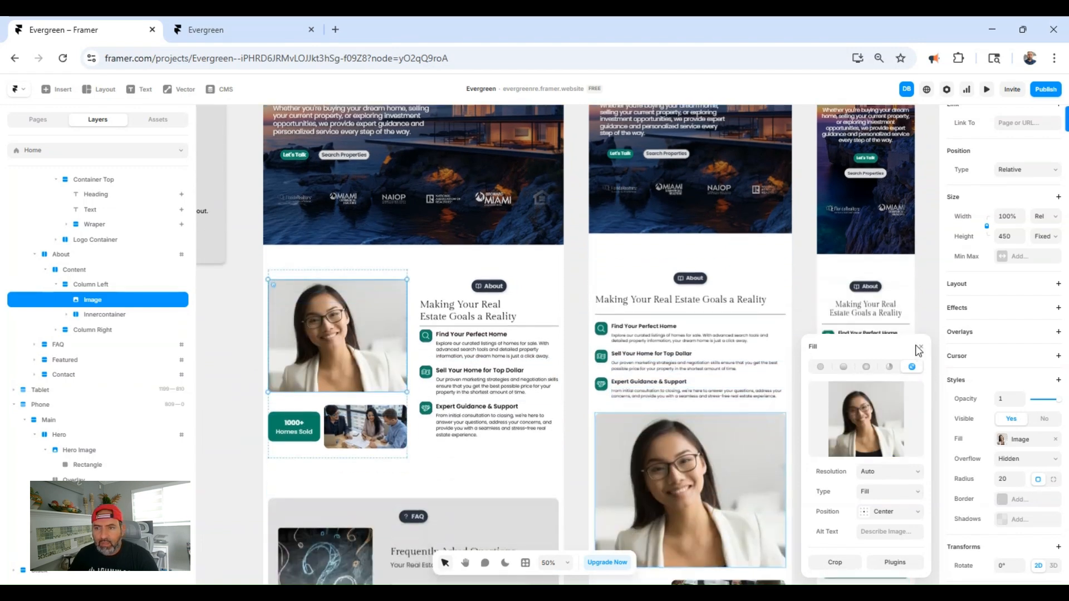
pyautogui.click(917, 348)
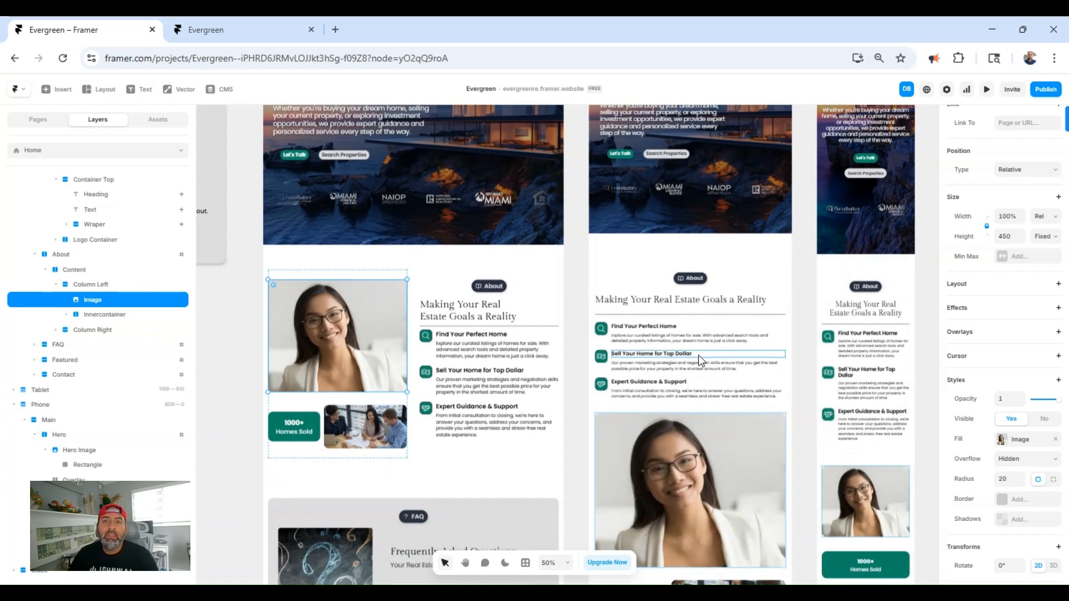